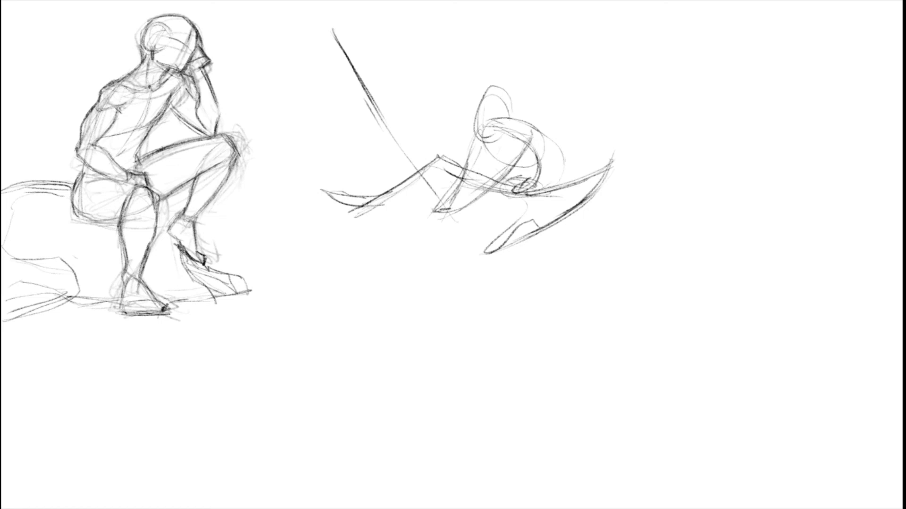
Step: Fade the rough gesture sketch of the second seated figure to a light underdrawing
mouse_move(339, 251)
mouse_down()
mouse_move(345, 10)
mouse_move(666, 231)
mouse_move(341, 257)
mouse_up()
key(ctrl+t)
mouse_move(325, 239)
mouse_down()
mouse_move(283, 13)
mouse_move(556, 345)
mouse_move(326, 238)
mouse_up()
key(ctrl+shift+a)
drag(692, 332, 715, 337)
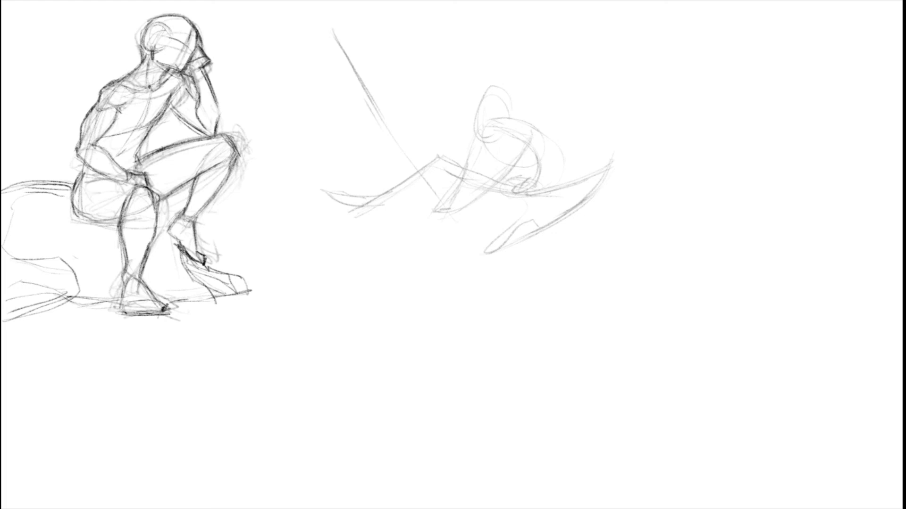
Step: Sketch the upper contour of the second figure's bent near thigh, from the hip out to the raised knee
drag(527, 187, 591, 163)
key(ctrl+z)
key(ctrl+z)
drag(529, 197, 552, 200)
drag(576, 169, 541, 215)
drag(564, 180, 591, 167)
mouse_move(569, 174)
mouse_down()
mouse_move(602, 163)
mouse_move(572, 206)
mouse_up()
key(ctrl+z)
Step: Sketch the shin, calf and foot of the bent near leg over the gesture lines
drag(609, 168, 564, 218)
mouse_move(601, 182)
mouse_down()
mouse_move(551, 225)
mouse_move(535, 218)
mouse_move(519, 246)
mouse_move(496, 258)
mouse_up()
drag(536, 211, 534, 225)
mouse_move(525, 216)
mouse_down()
mouse_move(513, 226)
mouse_move(536, 216)
mouse_move(494, 247)
mouse_move(490, 259)
mouse_move(499, 260)
mouse_up()
mouse_move(543, 229)
mouse_down()
mouse_move(501, 258)
mouse_move(492, 243)
mouse_move(537, 217)
mouse_up()
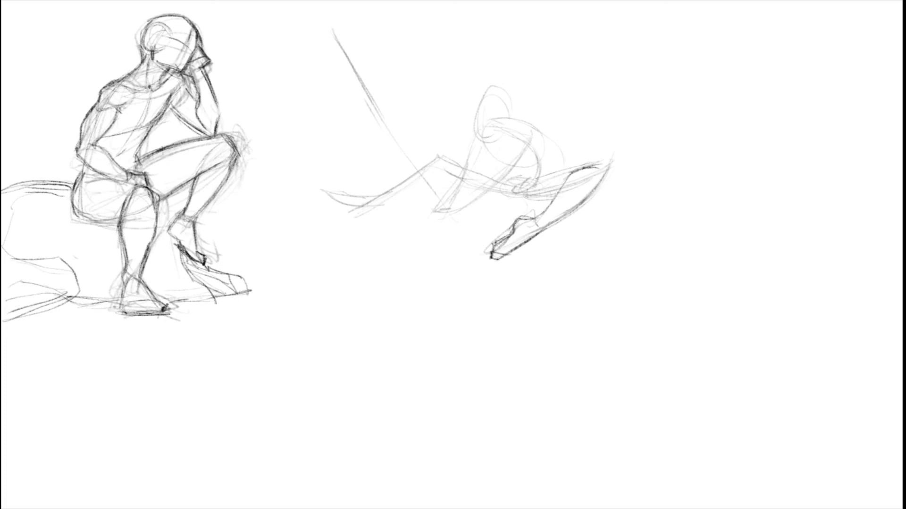
Step: Define the hip end of the near thigh, the lower back curve and the front edge of the chest
drag(590, 164, 526, 194)
drag(531, 183, 551, 168)
drag(544, 134, 547, 175)
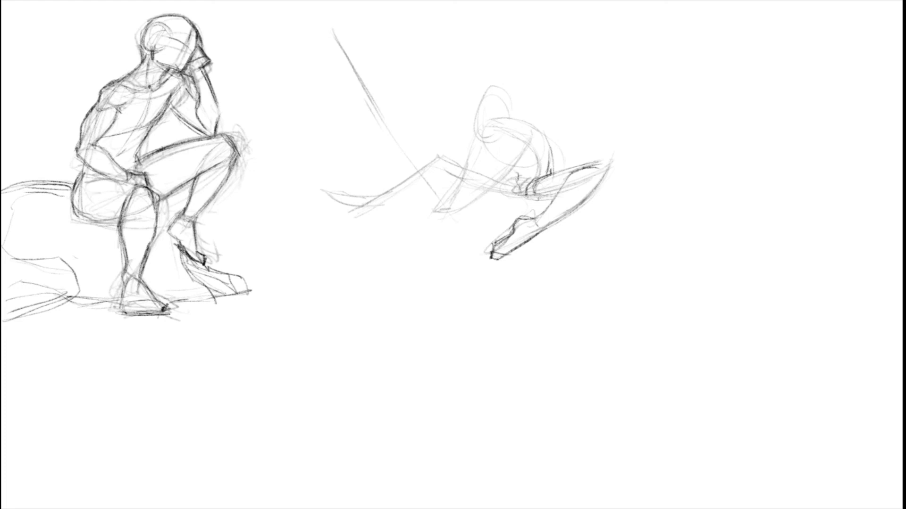
mouse_move(479, 146)
mouse_down()
mouse_move(502, 166)
mouse_move(526, 156)
mouse_move(498, 159)
mouse_up()
drag(483, 137, 499, 157)
Step: Sketch the thigh of the extended far leg with its upper contour, underside and rounded knee
drag(498, 191, 518, 196)
drag(447, 161, 520, 197)
key(ctrl+z)
mouse_move(460, 176)
mouse_down()
mouse_move(492, 190)
mouse_move(501, 170)
mouse_up()
key(ctrl+z)
drag(443, 156, 508, 170)
drag(452, 159, 479, 183)
drag(456, 171, 479, 188)
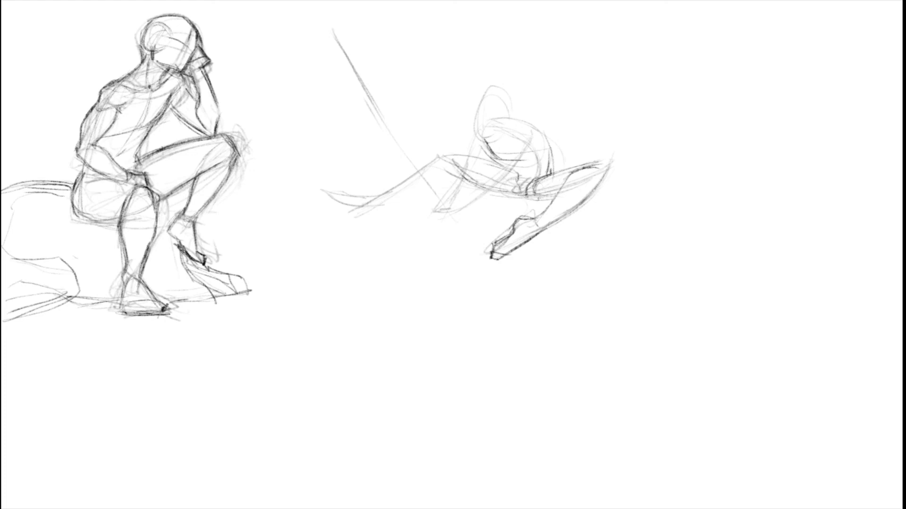
mouse_move(498, 164)
mouse_down()
mouse_move(512, 171)
mouse_move(459, 162)
mouse_move(446, 183)
mouse_move(386, 203)
mouse_move(452, 163)
mouse_up()
Step: Sketch the shin, calf and pointed foot of the extended far leg
mouse_move(435, 160)
mouse_down()
mouse_move(390, 189)
mouse_move(381, 209)
mouse_up()
mouse_move(380, 206)
mouse_down()
mouse_move(336, 213)
mouse_move(348, 211)
mouse_up()
drag(392, 192, 345, 197)
mouse_move(360, 196)
mouse_down()
mouse_move(339, 199)
mouse_move(414, 178)
mouse_up()
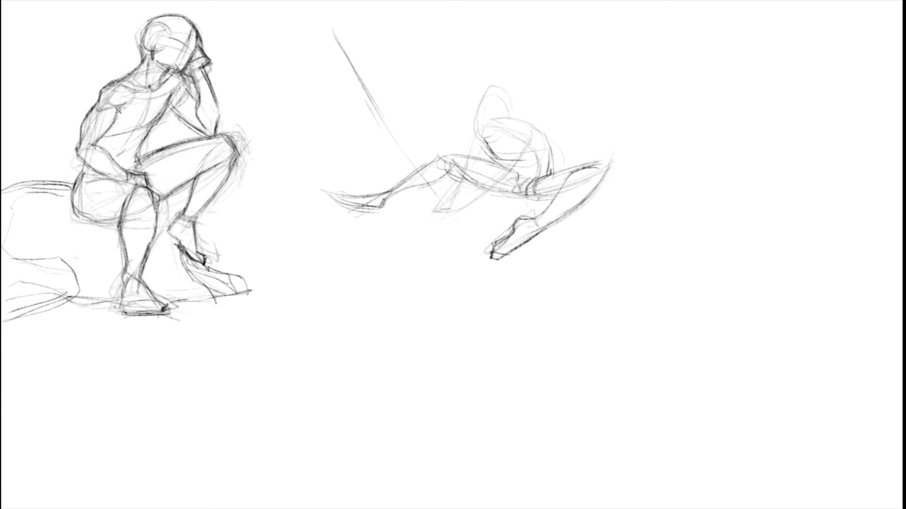
Step: Strengthen the near shin and the back's contour, and sketch both arms reaching down between the legs
drag(607, 173, 563, 216)
drag(553, 145, 548, 188)
key(ctrl+z)
drag(525, 121, 552, 151)
mouse_move(476, 130)
mouse_down()
mouse_move(528, 136)
mouse_move(491, 121)
mouse_move(483, 135)
mouse_move(531, 150)
mouse_move(494, 190)
mouse_move(450, 207)
mouse_up()
mouse_move(480, 181)
mouse_down()
mouse_move(452, 205)
mouse_move(506, 159)
mouse_move(474, 152)
mouse_move(479, 137)
mouse_up()
mouse_move(465, 171)
mouse_down()
mouse_move(480, 128)
mouse_move(473, 167)
mouse_up()
drag(447, 202, 466, 164)
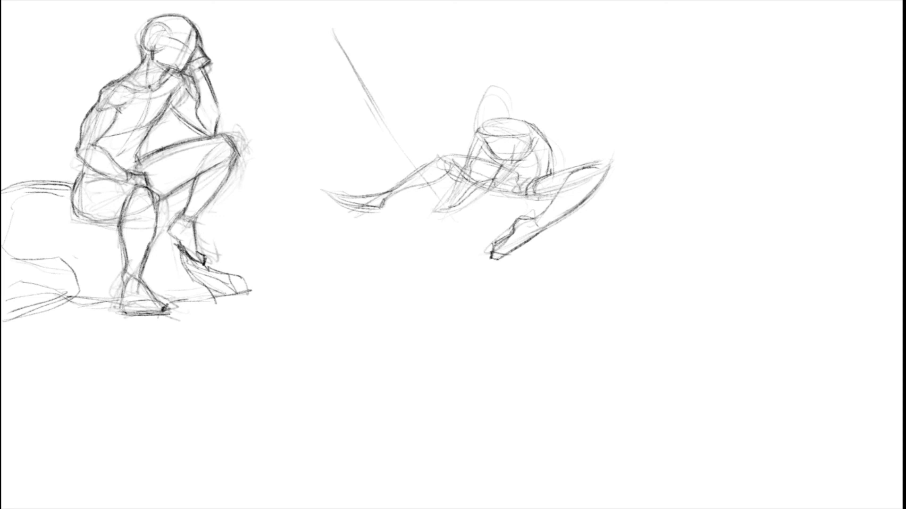
Step: Rough in the hands, thicken the long diagonal pole and draw the oval head with its neck
mouse_move(442, 211)
mouse_down()
mouse_move(455, 194)
mouse_move(426, 208)
mouse_move(431, 218)
mouse_move(448, 214)
mouse_move(433, 208)
mouse_up()
drag(387, 130, 412, 160)
drag(386, 122, 429, 183)
drag(356, 84, 383, 124)
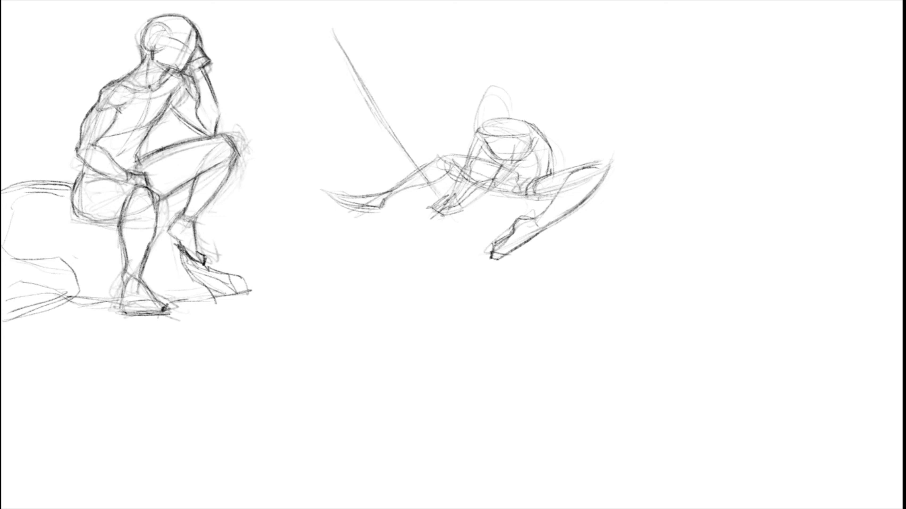
mouse_move(476, 126)
mouse_down()
mouse_move(492, 132)
mouse_move(507, 102)
mouse_move(474, 126)
mouse_up()
mouse_move(485, 92)
mouse_down()
mouse_move(474, 103)
mouse_move(508, 94)
mouse_move(474, 102)
mouse_move(486, 132)
mouse_move(504, 132)
mouse_move(507, 98)
mouse_move(518, 124)
mouse_move(511, 132)
mouse_move(503, 85)
mouse_up()
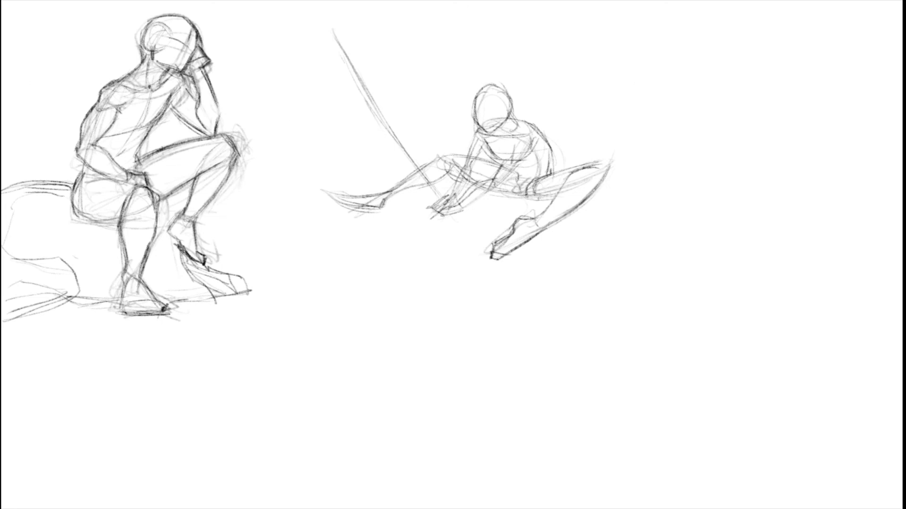
Step: Lasso the second figure with its pole, enlarge it and reposition it beside the first figure
mouse_move(385, 321)
mouse_down()
mouse_move(637, 78)
mouse_move(456, 308)
mouse_up()
key(ctrl+t)
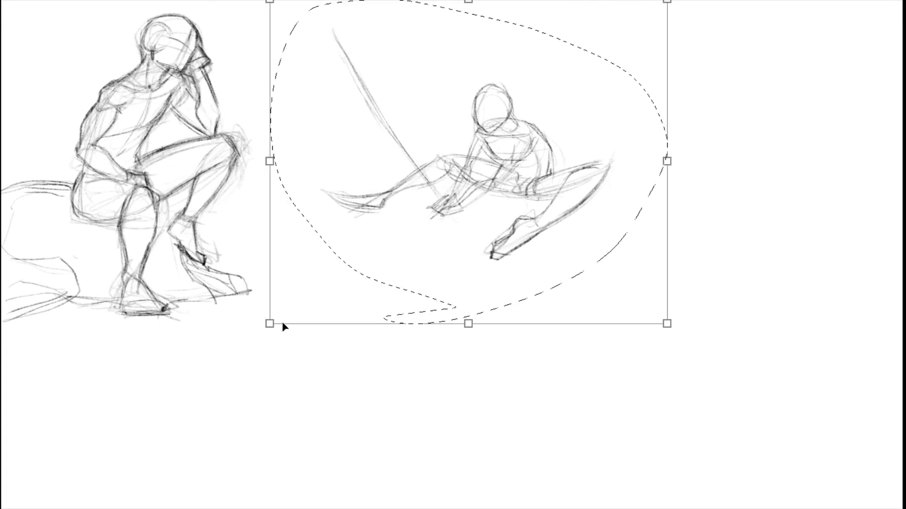
drag(269, 322, 71, 380)
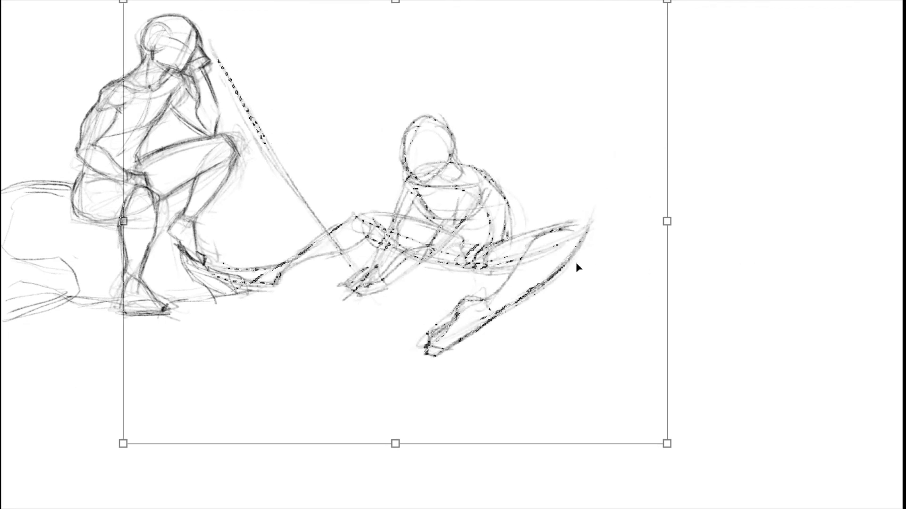
drag(579, 262, 658, 221)
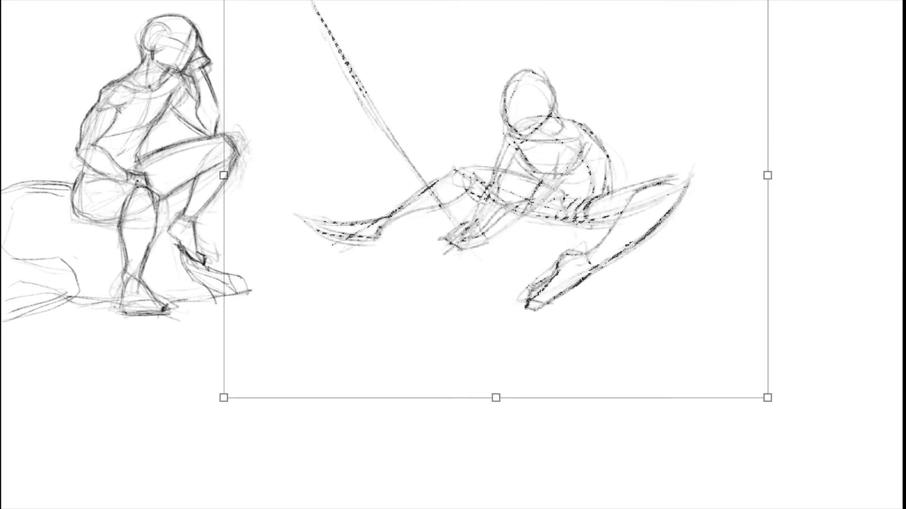
key(Return)
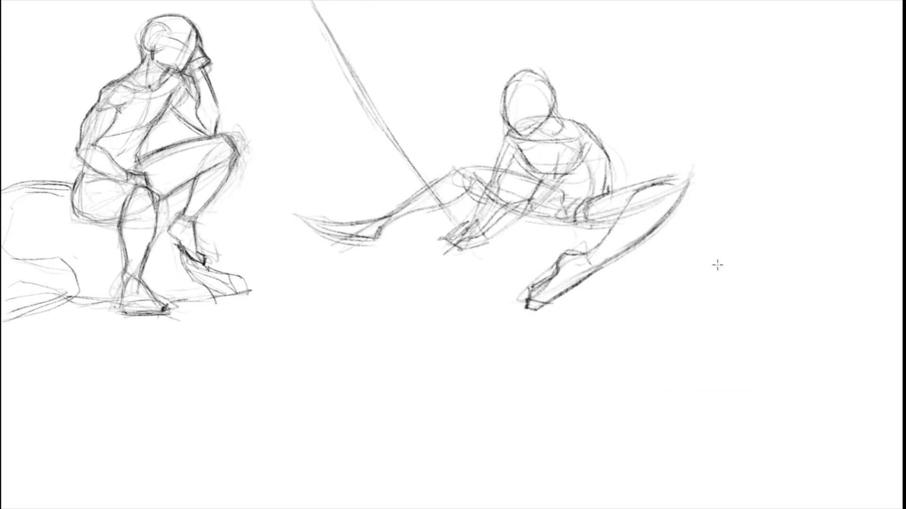
Step: Lower the opacity of the rough second figure's layer to 50% and return to the Brush tool
key(v)
key(5)
key(b)
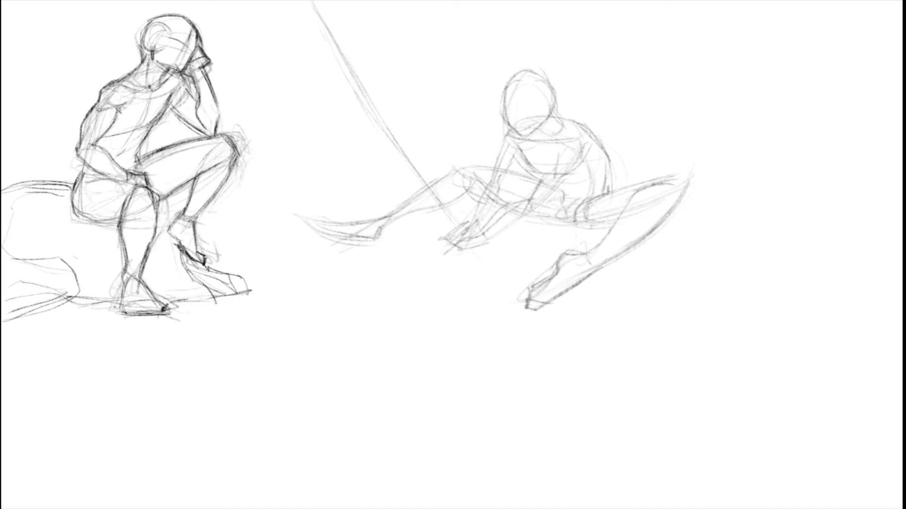
drag(609, 167, 607, 192)
key(ctrl+z)
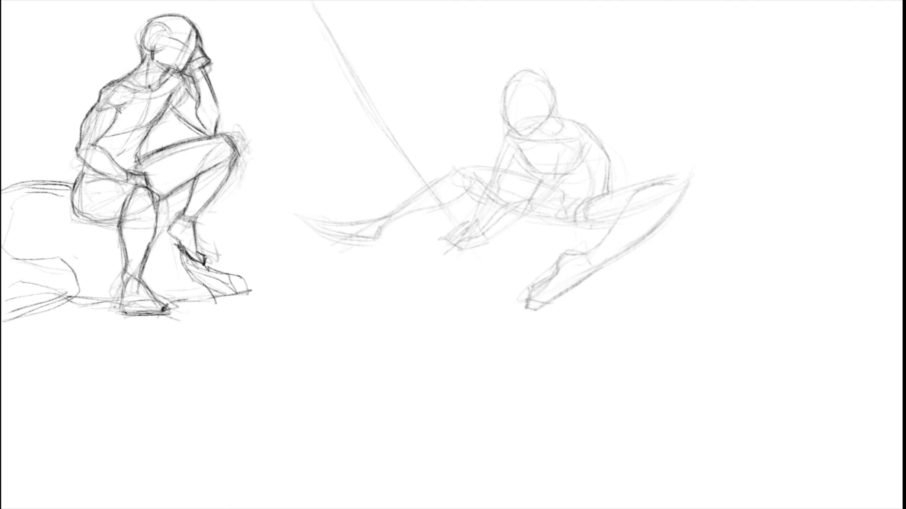
Step: Draw cleaner contours for the top of the near thigh, the knee and the outer edge of the shin
mouse_move(604, 192)
mouse_down()
mouse_move(621, 187)
mouse_move(594, 196)
mouse_move(629, 184)
mouse_up()
drag(593, 193, 670, 182)
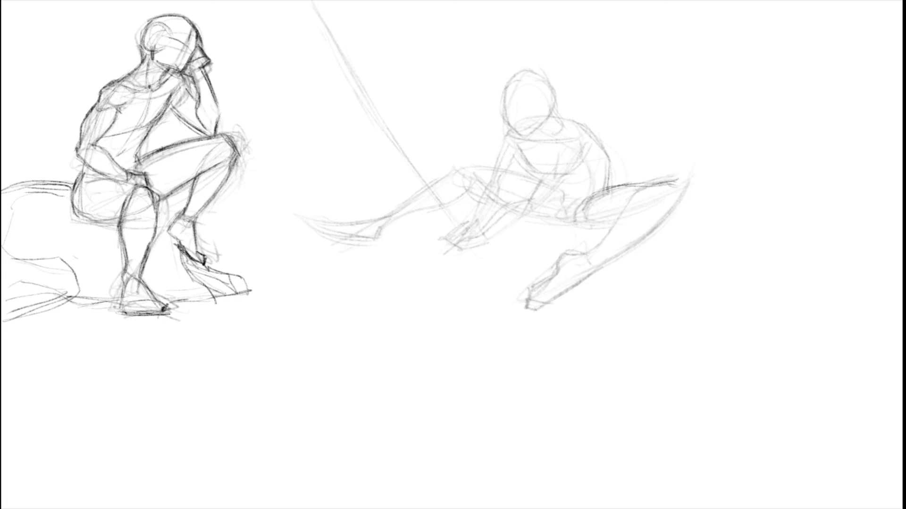
drag(681, 193, 671, 208)
key(ctrl+z)
mouse_move(678, 195)
mouse_down()
mouse_move(665, 221)
mouse_move(611, 258)
mouse_up()
drag(658, 226, 596, 266)
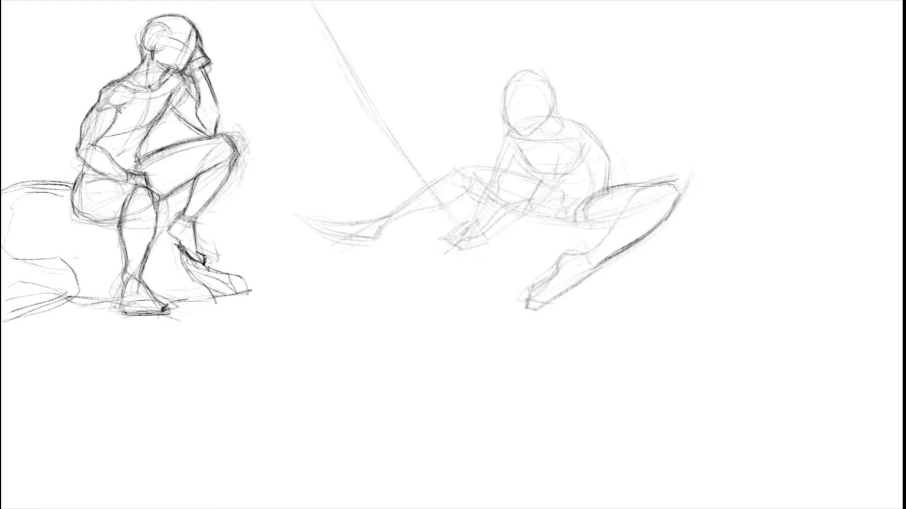
Step: Draw the inner contour of the near lower leg and the curve of its ankle
drag(652, 186, 625, 205)
drag(632, 198, 592, 252)
drag(609, 235, 592, 249)
key(ctrl+z)
mouse_move(600, 257)
mouse_down()
mouse_move(596, 269)
mouse_move(599, 253)
mouse_move(601, 265)
mouse_move(571, 255)
mouse_move(589, 250)
mouse_move(564, 266)
mouse_up()
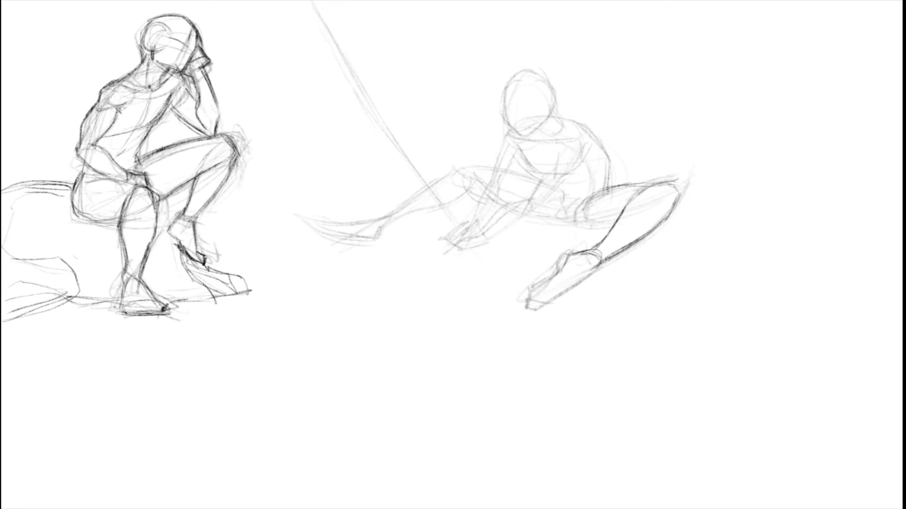
Step: Outline the near foot down to the toes and define the ankle joint
mouse_move(556, 273)
mouse_down()
mouse_move(567, 257)
mouse_move(597, 250)
mouse_move(574, 255)
mouse_move(562, 304)
mouse_move(538, 305)
mouse_up()
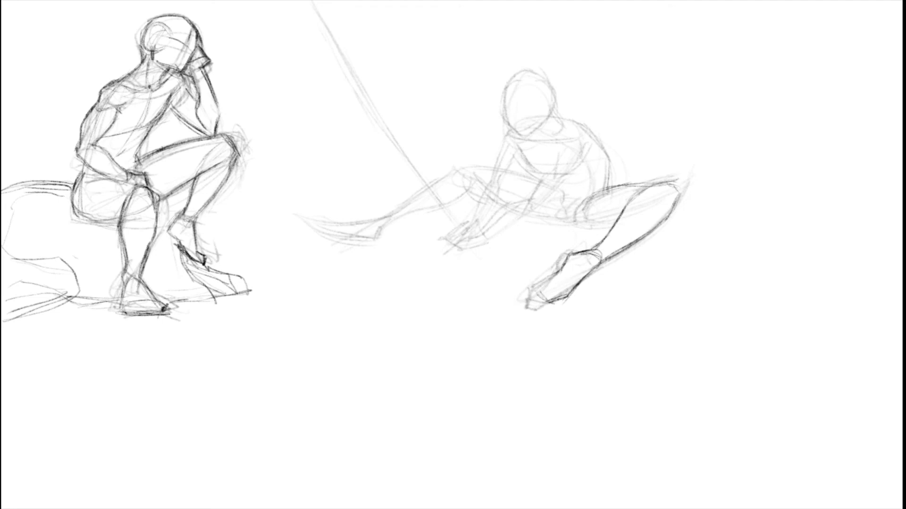
drag(549, 271, 539, 300)
mouse_move(551, 276)
mouse_down()
mouse_move(543, 299)
mouse_move(550, 275)
mouse_move(562, 271)
mouse_move(574, 291)
mouse_move(550, 301)
mouse_up()
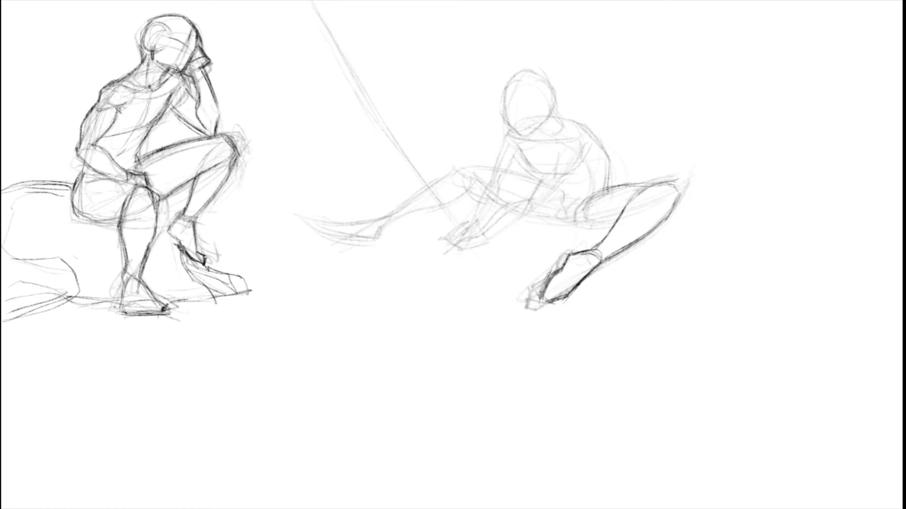
mouse_move(597, 253)
mouse_down()
mouse_move(600, 264)
mouse_move(588, 249)
mouse_up()
drag(604, 241, 594, 254)
Step: Round off the near thigh at the hip with darker upper and lower contours and a buttock line
mouse_move(588, 200)
mouse_down()
mouse_move(579, 223)
mouse_move(612, 226)
mouse_up()
mouse_move(613, 186)
mouse_down()
mouse_move(647, 183)
mouse_move(590, 201)
mouse_up()
drag(585, 205, 650, 185)
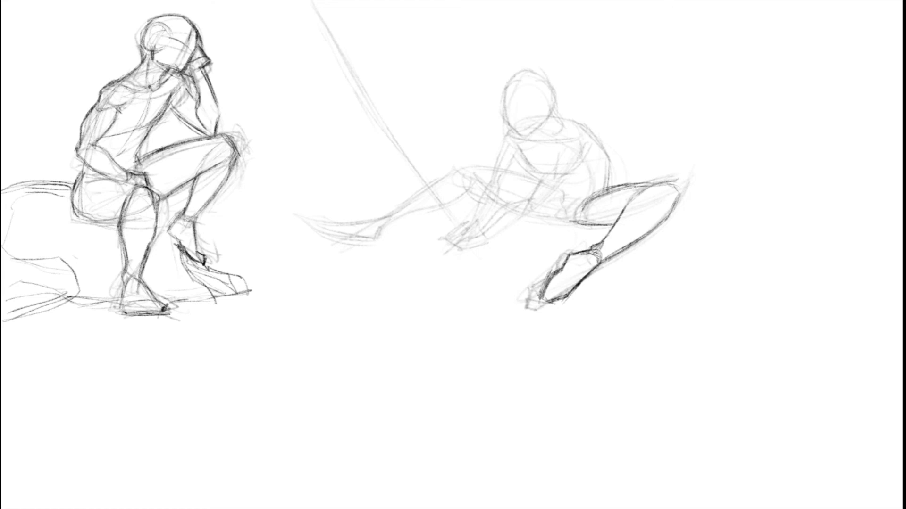
mouse_move(579, 228)
mouse_down()
mouse_move(612, 225)
mouse_move(615, 193)
mouse_move(654, 187)
mouse_up()
drag(583, 202, 642, 183)
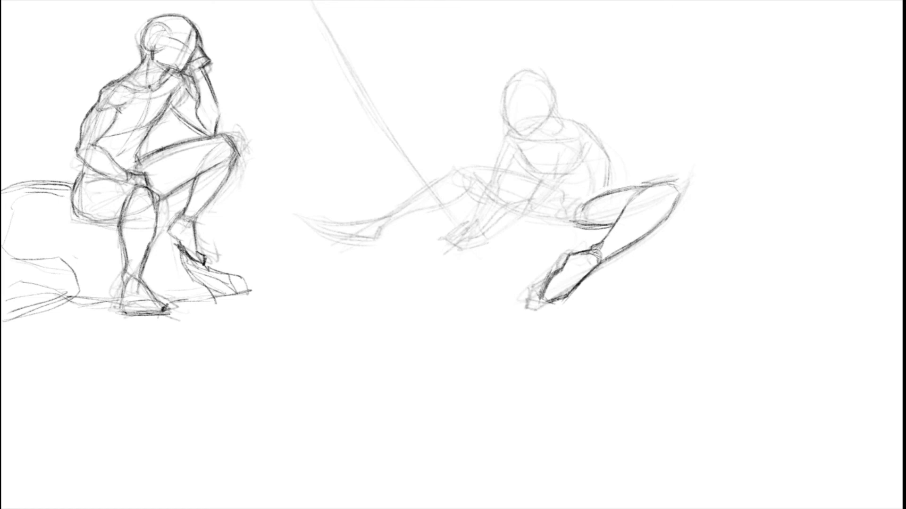
Step: Draw the waist line down to the groin and the contour of the lower back above the hip
mouse_move(569, 225)
mouse_down()
mouse_move(577, 227)
mouse_move(566, 224)
mouse_move(561, 198)
mouse_move(576, 225)
mouse_move(604, 190)
mouse_up()
drag(610, 189, 607, 169)
drag(602, 131, 605, 147)
mouse_move(431, 74)
mouse_down()
mouse_move(511, 113)
mouse_move(589, 278)
mouse_up()
key(ctrl+z)
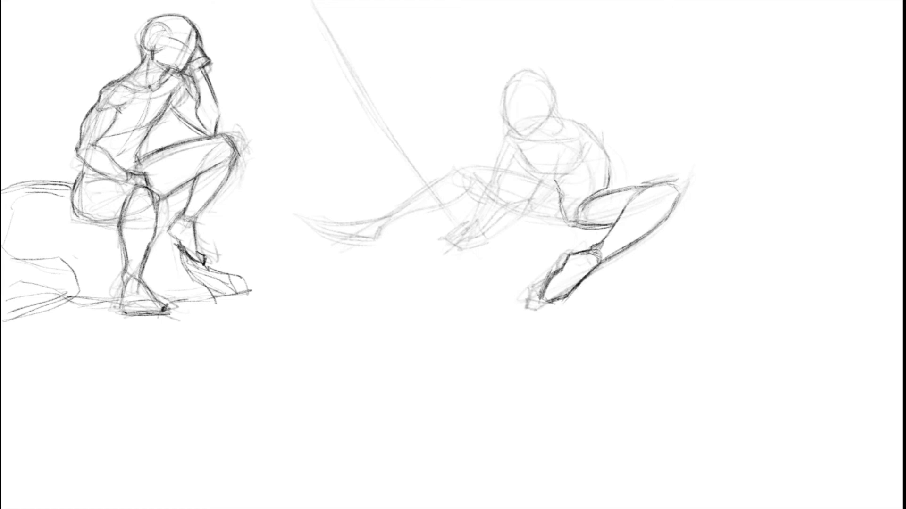
mouse_move(580, 200)
mouse_down()
mouse_move(497, 176)
mouse_move(230, 252)
mouse_up()
key(ctrl+z)
Step: Darken the lower back and the lower ribcage curve, and add guide lines along the side of the torso
mouse_move(629, 200)
mouse_down()
mouse_move(667, 182)
mouse_move(677, 203)
mouse_up()
drag(610, 167, 606, 197)
mouse_move(519, 154)
mouse_down()
mouse_move(547, 174)
mouse_move(572, 169)
mouse_up()
key(ctrl+z)
key(ctrl+z)
drag(537, 140, 582, 182)
key(ctrl+z)
drag(542, 127, 576, 170)
drag(562, 137, 580, 190)
drag(570, 152, 577, 182)
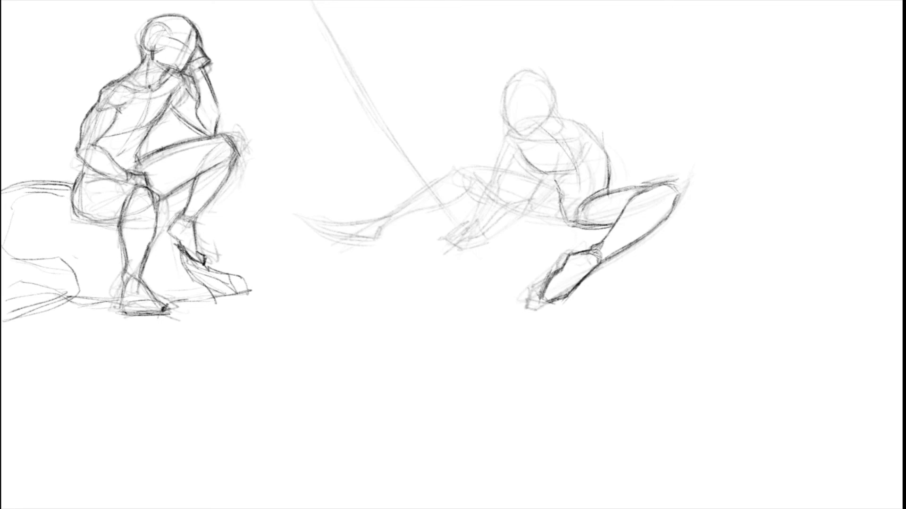
Step: Sketch the collar area and mark both shoulder joints with small ovals
drag(556, 142, 585, 180)
drag(519, 130, 584, 203)
drag(548, 128, 518, 128)
mouse_move(579, 140)
mouse_down()
mouse_move(556, 162)
mouse_move(577, 144)
mouse_up()
mouse_move(515, 149)
mouse_down()
mouse_move(505, 158)
mouse_move(516, 151)
mouse_move(503, 146)
mouse_up()
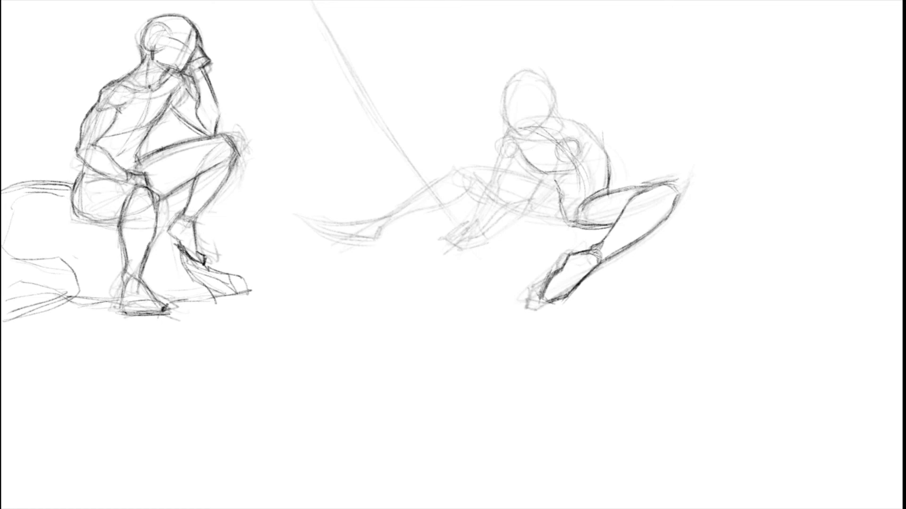
key(ctrl+z)
mouse_move(583, 130)
mouse_down()
mouse_move(586, 147)
mouse_move(598, 137)
mouse_up()
key(ctrl+z)
key(ctrl+z)
mouse_move(547, 116)
mouse_down()
mouse_move(600, 133)
mouse_move(614, 156)
mouse_move(584, 124)
mouse_move(615, 160)
mouse_up()
key(ctrl+z)
key(ctrl+z)
key(ctrl+z)
key(ctrl+z)
key(ctrl+z)
Step: Draw a bold continuous contour of the back from the neck down to the hip
drag(572, 120, 604, 141)
drag(581, 125, 611, 159)
drag(589, 128, 611, 158)
mouse_move(598, 137)
mouse_down()
mouse_move(611, 155)
mouse_move(605, 200)
mouse_up()
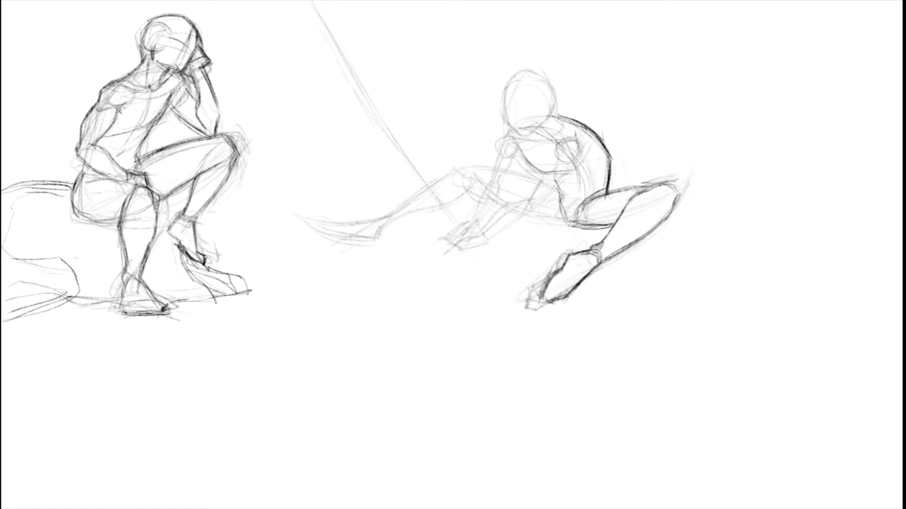
Step: Darken the abdomen and chest contours and outline the far shoulder
drag(556, 178, 556, 192)
drag(545, 167, 550, 174)
drag(606, 188, 569, 223)
drag(540, 169, 552, 175)
drag(521, 147, 543, 173)
mouse_move(519, 145)
mouse_down()
mouse_move(532, 166)
mouse_move(510, 137)
mouse_move(504, 158)
mouse_move(500, 141)
mouse_move(513, 127)
mouse_move(500, 142)
mouse_up()
drag(503, 137, 499, 152)
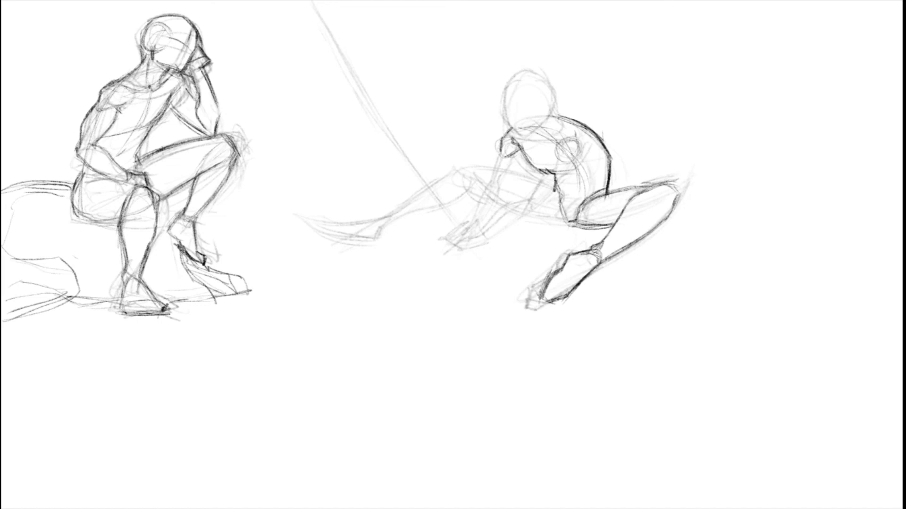
Step: Reinforce the hip crease and draw the underside of the extended far thigh to the groin
drag(594, 194, 660, 181)
drag(556, 195, 559, 219)
drag(489, 200, 541, 212)
key(ctrl+z)
drag(476, 196, 539, 216)
drag(489, 200, 563, 222)
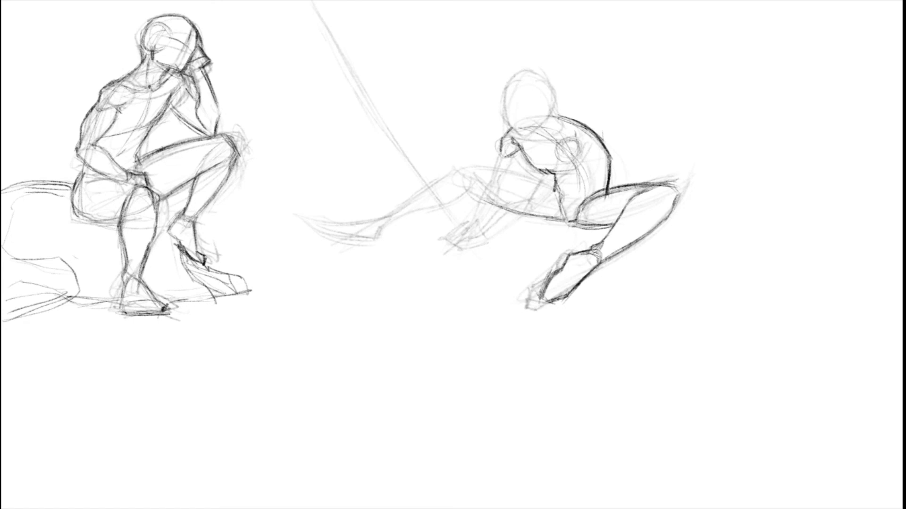
Step: Draw the upper contour of the extended far leg from the hip over the knee and along the shin
mouse_move(526, 176)
mouse_down()
mouse_move(559, 188)
mouse_move(496, 170)
mouse_up()
key(ctrl+z)
mouse_move(529, 177)
mouse_down()
mouse_move(476, 169)
mouse_move(489, 171)
mouse_move(444, 176)
mouse_move(409, 203)
mouse_up()
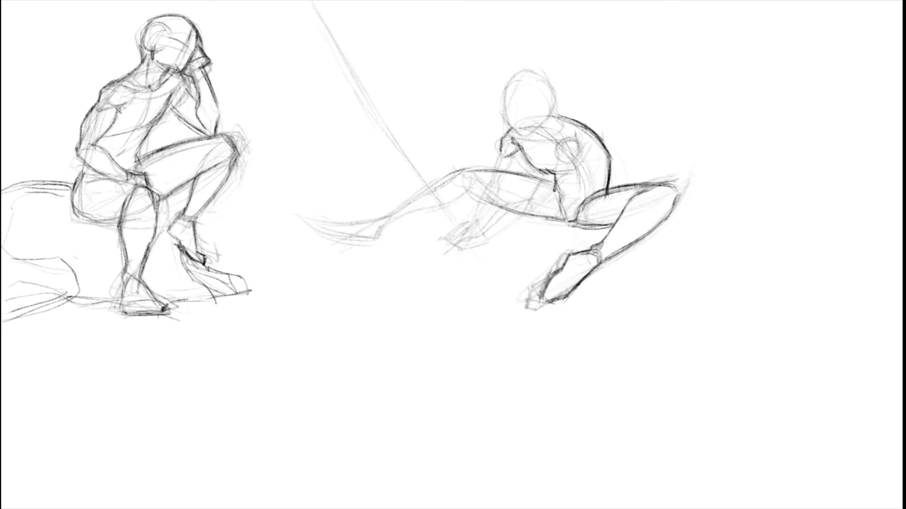
mouse_move(448, 179)
mouse_down()
mouse_move(379, 219)
mouse_move(407, 206)
mouse_up()
mouse_move(470, 169)
mouse_down()
mouse_move(434, 184)
mouse_move(453, 175)
mouse_up()
mouse_move(482, 167)
mouse_down()
mouse_move(456, 174)
mouse_move(479, 195)
mouse_move(467, 180)
mouse_move(463, 193)
mouse_move(401, 220)
mouse_up()
key(ctrl+z)
Step: Draw the calf line, knee structure and darker underside of the extended far leg
mouse_move(429, 210)
mouse_down()
mouse_move(390, 224)
mouse_move(420, 212)
mouse_up()
drag(469, 197, 435, 210)
drag(469, 188, 458, 205)
key(ctrl+z)
drag(466, 194, 453, 207)
mouse_move(474, 178)
mouse_down()
mouse_move(473, 194)
mouse_move(486, 200)
mouse_move(465, 198)
mouse_up()
mouse_move(479, 195)
mouse_down()
mouse_move(468, 197)
mouse_move(542, 217)
mouse_up()
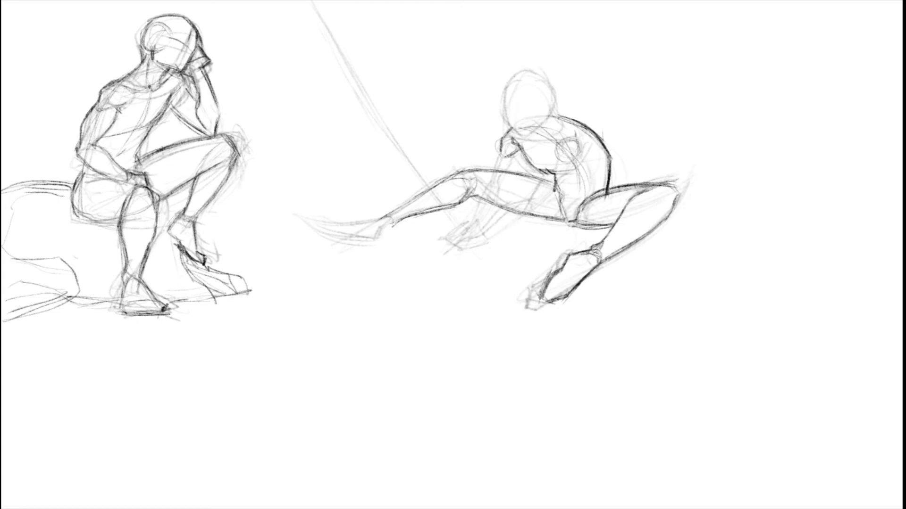
Step: Outline the extended leg's foot with its ankle, heel, sole and upper edge
drag(394, 224, 383, 239)
drag(388, 232, 383, 242)
drag(331, 226, 400, 240)
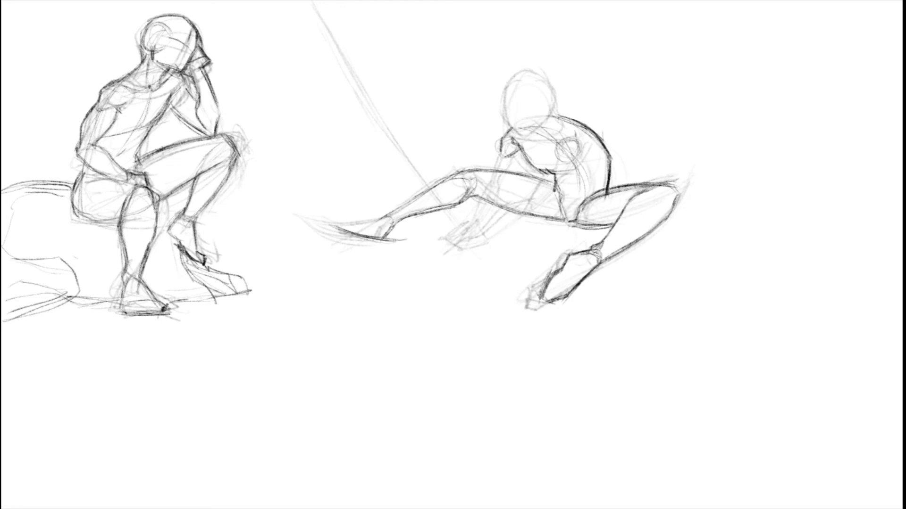
mouse_move(338, 222)
mouse_down()
mouse_move(372, 218)
mouse_move(346, 220)
mouse_up()
mouse_move(346, 220)
mouse_down()
mouse_move(377, 217)
mouse_move(336, 220)
mouse_move(388, 216)
mouse_move(393, 224)
mouse_up()
Step: Strengthen the upper shin contour of the extended leg between the ankle and the knee
mouse_move(371, 218)
mouse_down()
mouse_move(393, 219)
mouse_move(446, 180)
mouse_up()
key(ctrl+z)
key(ctrl+z)
drag(397, 209, 446, 176)
mouse_move(443, 178)
mouse_down()
mouse_move(472, 170)
mouse_move(540, 181)
mouse_up()
key(ctrl+z)
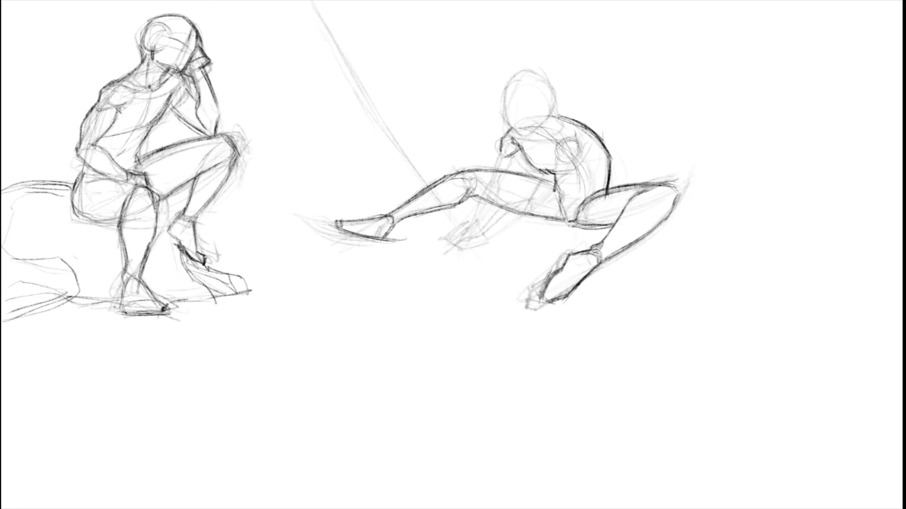
Step: Draw the second figure's near arm from the shoulder down to the forearm crossing in front of the far thigh
mouse_move(552, 170)
mouse_down()
mouse_move(575, 158)
mouse_move(552, 166)
mouse_move(530, 204)
mouse_up()
key(ctrl+z)
mouse_move(532, 194)
mouse_down()
mouse_move(539, 200)
mouse_move(509, 198)
mouse_move(481, 232)
mouse_move(504, 209)
mouse_move(524, 216)
mouse_move(485, 240)
mouse_move(541, 205)
mouse_move(498, 233)
mouse_up()
key(ctrl+z)
key(ctrl+z)
mouse_move(541, 203)
mouse_down()
mouse_move(531, 208)
mouse_move(567, 176)
mouse_move(544, 199)
mouse_up()
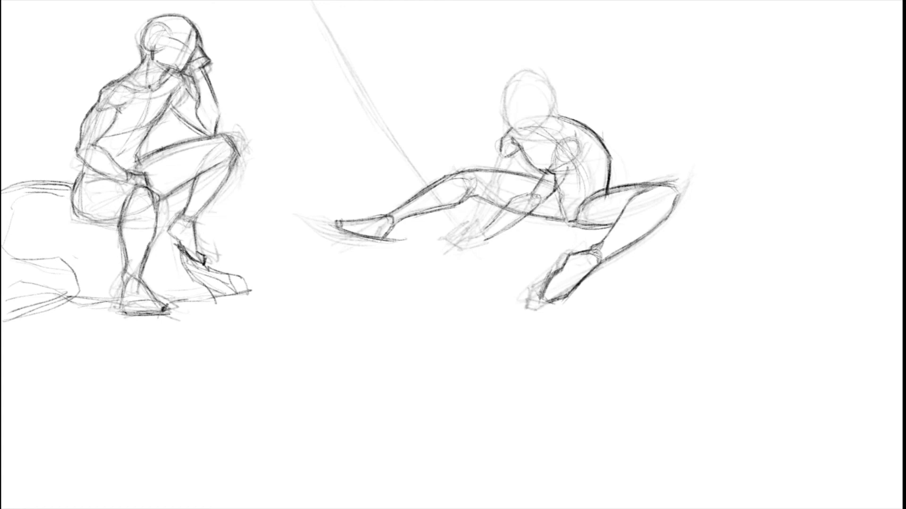
mouse_move(566, 171)
mouse_down()
mouse_move(579, 159)
mouse_move(578, 145)
mouse_up()
Step: Draw the contours of the far arm from the shoulder down to the wrist
mouse_move(517, 157)
mouse_down()
mouse_move(507, 175)
mouse_move(494, 169)
mouse_move(500, 205)
mouse_move(481, 229)
mouse_up()
mouse_move(502, 180)
mouse_down()
mouse_move(498, 202)
mouse_move(475, 225)
mouse_up()
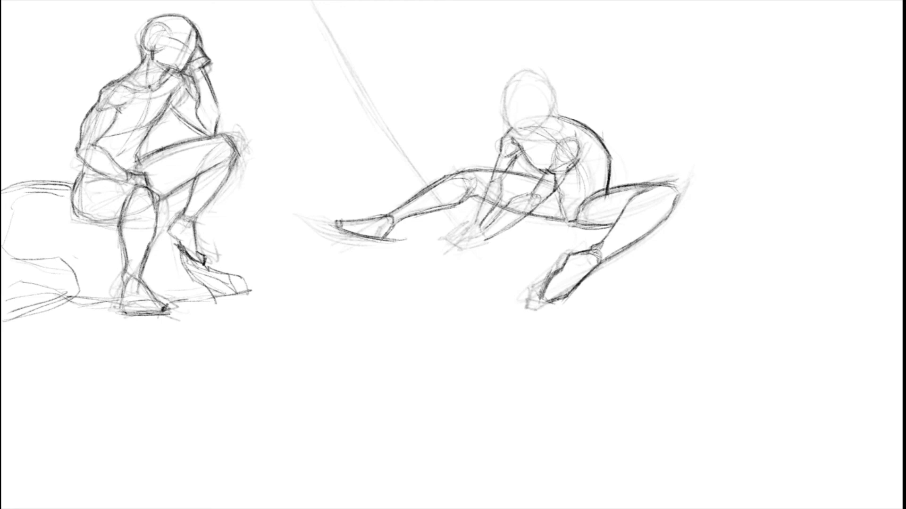
key(ctrl+z)
Step: Outline the joined hands between the spread legs and try lines across the upper chest
mouse_move(491, 182)
mouse_down()
mouse_move(468, 249)
mouse_move(491, 240)
mouse_move(458, 230)
mouse_up()
mouse_move(456, 231)
mouse_down()
mouse_move(466, 242)
mouse_move(456, 232)
mouse_up()
drag(473, 222, 462, 225)
mouse_move(518, 159)
mouse_down()
mouse_move(502, 185)
mouse_move(505, 163)
mouse_move(541, 143)
mouse_move(520, 147)
mouse_move(573, 122)
mouse_up()
key(ctrl+z)
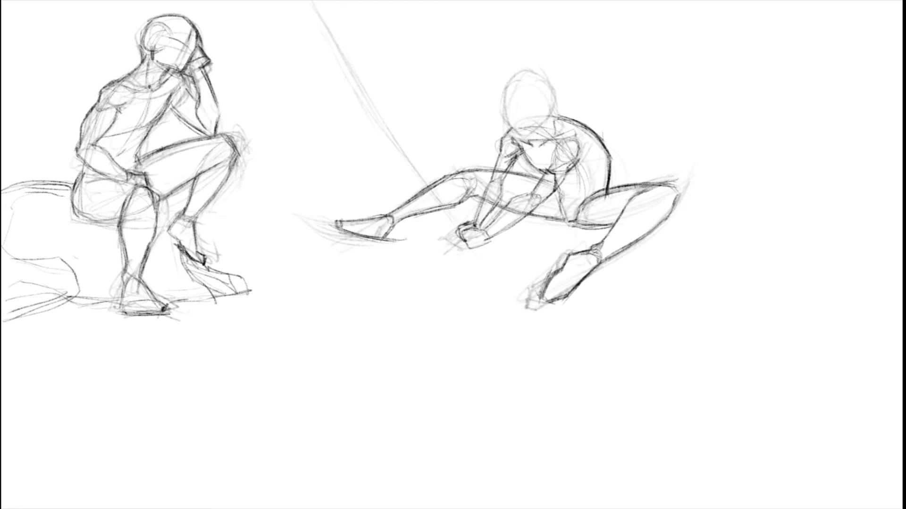
Step: Draw the jaw and chin of the bowed head above the shoulders, redoing unsatisfactory strokes
mouse_move(547, 114)
mouse_down()
mouse_move(540, 126)
mouse_move(546, 115)
mouse_up()
key(ctrl+z)
key(ctrl+z)
mouse_move(546, 114)
mouse_down()
mouse_move(534, 133)
mouse_move(509, 135)
mouse_move(508, 126)
mouse_up()
key(ctrl+z)
Step: Outline the face side, crown and back of the head as a clean oval down to the neck
key(ctrl+z)
key(ctrl+z)
drag(512, 89, 510, 125)
key(ctrl+z)
drag(504, 91, 500, 109)
mouse_move(515, 73)
mouse_down()
mouse_move(503, 97)
mouse_move(513, 78)
mouse_up()
key(ctrl+z)
key(ctrl+z)
drag(502, 93, 528, 71)
mouse_move(503, 89)
mouse_down()
mouse_move(530, 71)
mouse_move(555, 81)
mouse_up()
key(ctrl+z)
key(ctrl+z)
key(ctrl+z)
key(ctrl+z)
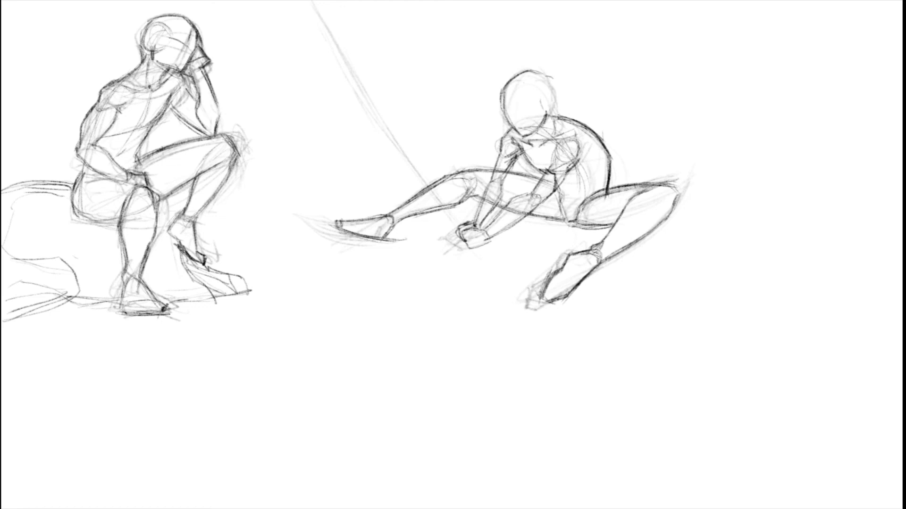
mouse_move(544, 74)
mouse_down()
mouse_move(553, 84)
mouse_move(548, 113)
mouse_up()
drag(552, 89, 549, 115)
Step: Strengthen the calf contours of the second figure's near and far legs
mouse_move(582, 225)
mouse_down()
mouse_move(612, 227)
mouse_move(597, 249)
mouse_move(602, 260)
mouse_up()
mouse_move(642, 233)
mouse_down()
mouse_move(596, 264)
mouse_move(653, 228)
mouse_move(681, 195)
mouse_up()
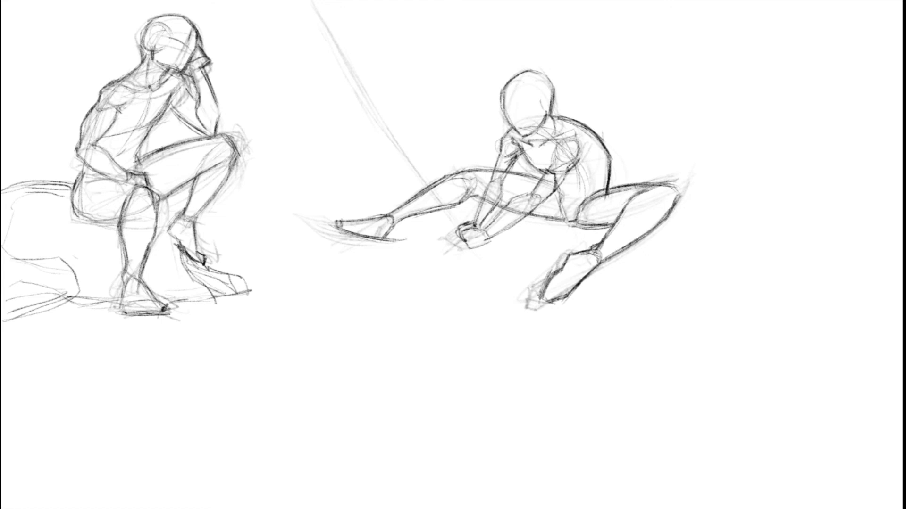
drag(414, 217, 393, 227)
Step: Draw the long diagonal pole rising from the joined hands along its rough guide line
drag(425, 182, 465, 228)
drag(388, 121, 462, 223)
drag(376, 107, 433, 184)
drag(400, 146, 333, 32)
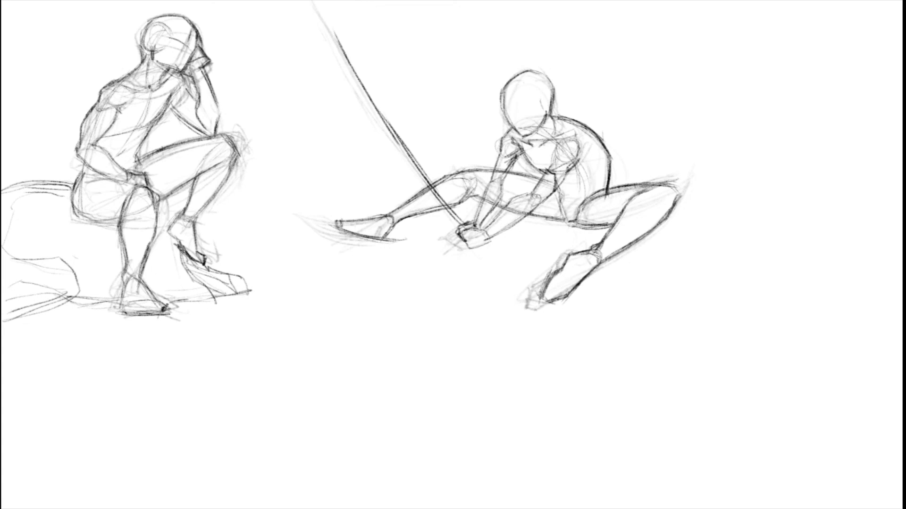
Step: Draw a wide wavy ribbon winding around the pole and double its edge along the curves
mouse_move(420, 181)
mouse_down()
mouse_move(439, 176)
mouse_move(349, 101)
mouse_move(331, 42)
mouse_up()
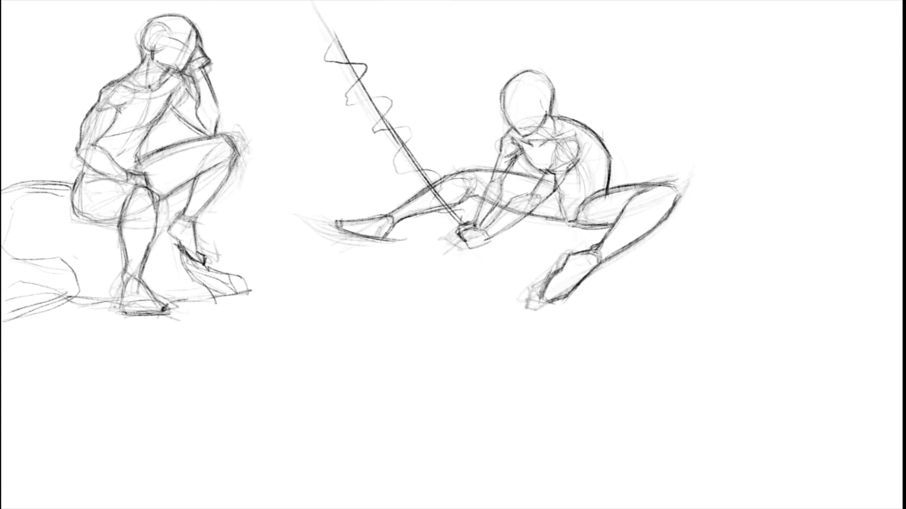
key(ctrl+z)
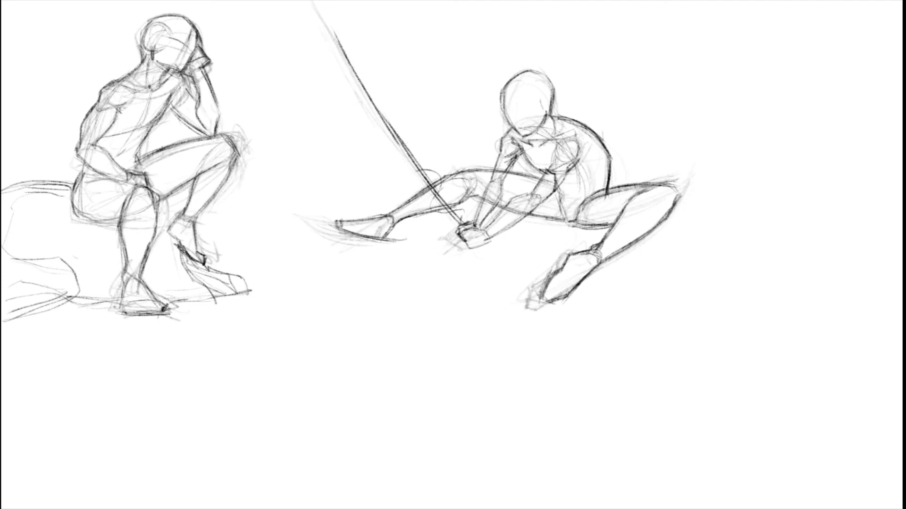
mouse_move(400, 171)
mouse_down()
mouse_move(325, 73)
mouse_move(305, 8)
mouse_up()
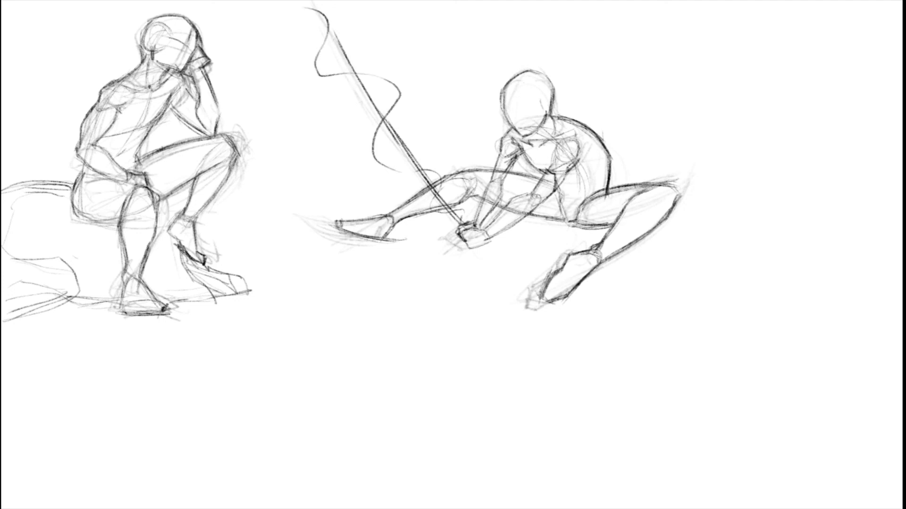
drag(324, 74, 315, 8)
mouse_move(384, 78)
mouse_down()
mouse_move(375, 159)
mouse_move(442, 169)
mouse_up()
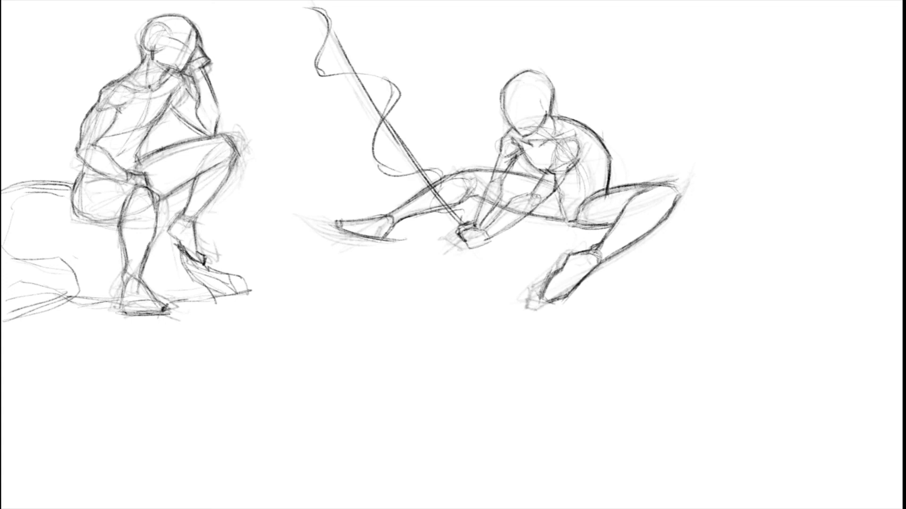
Step: Finish the ribbon with a small curl above the pole's upper end and short strokes near the hands
drag(442, 208, 464, 227)
mouse_move(335, 39)
mouse_down()
mouse_move(328, 21)
mouse_move(302, 7)
mouse_up()
mouse_move(424, 226)
mouse_down()
mouse_move(485, 287)
mouse_move(497, 280)
mouse_up()
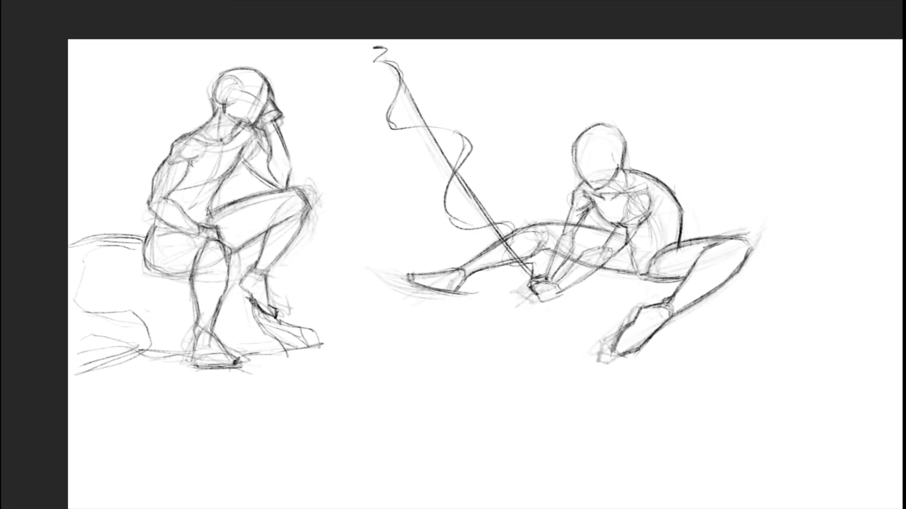